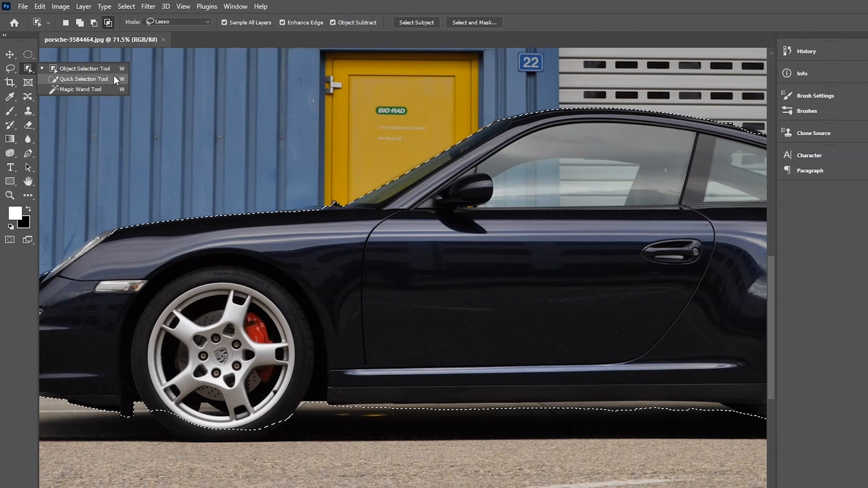
Refine the car selection along its lower edge around the wheel using the Quick Selection Tool in subtract mode
click(116, 79)
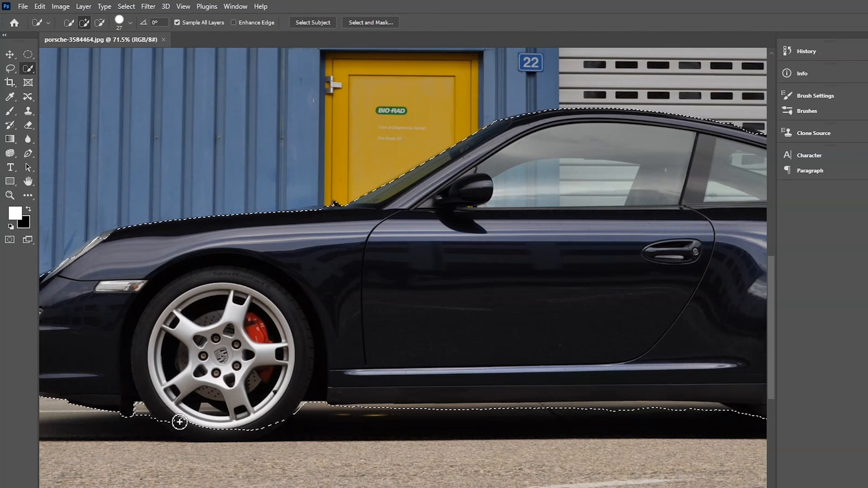
click(100, 22)
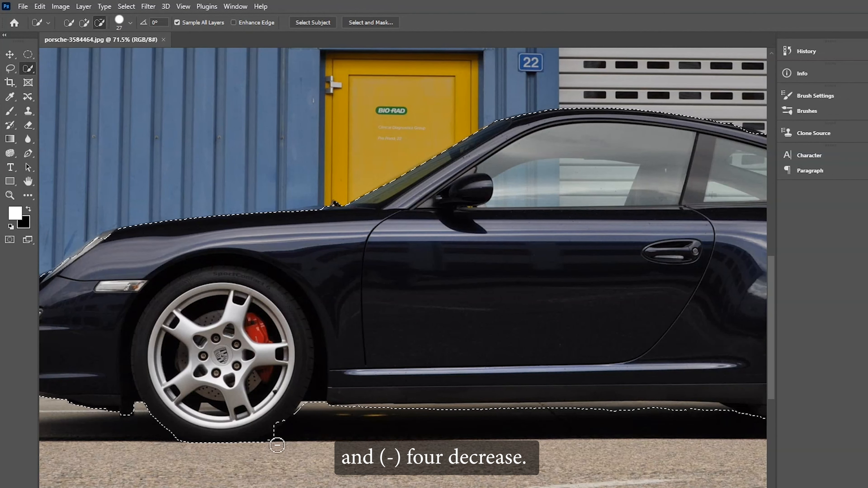
mouse_move(267, 449)
mouse_down()
mouse_move(308, 406)
mouse_move(290, 431)
mouse_up()
drag(701, 446, 541, 437)
mouse_move(564, 401)
mouse_down()
mouse_move(506, 412)
mouse_move(476, 401)
mouse_up()
key(ctrl+z)
scroll(62, 452, down, 1)
scroll(150, 441, up, 5)
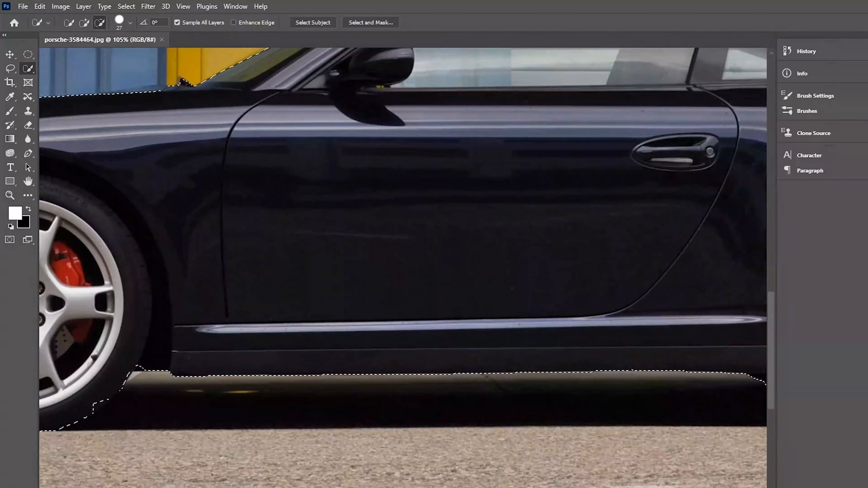
drag(164, 438, 339, 437)
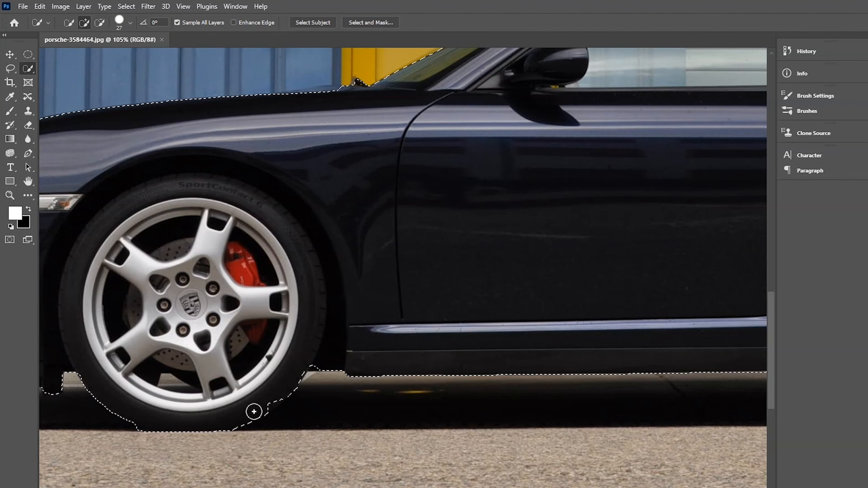
drag(252, 405, 275, 401)
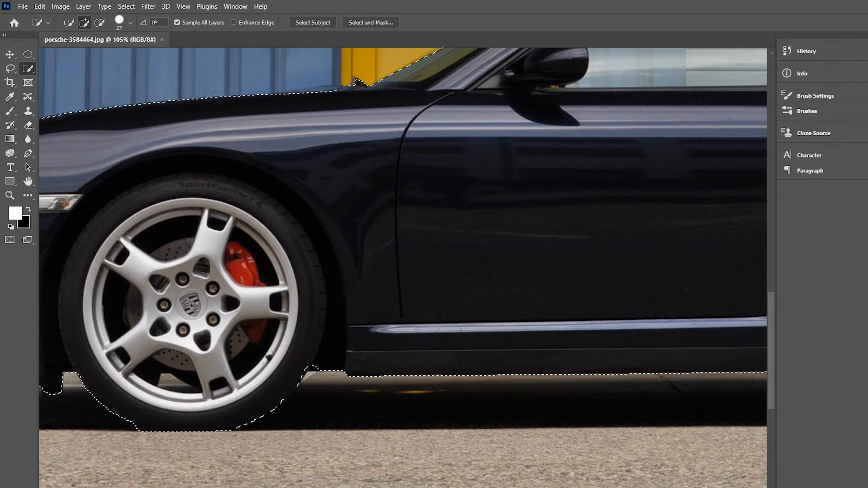
key(ctrl+0)
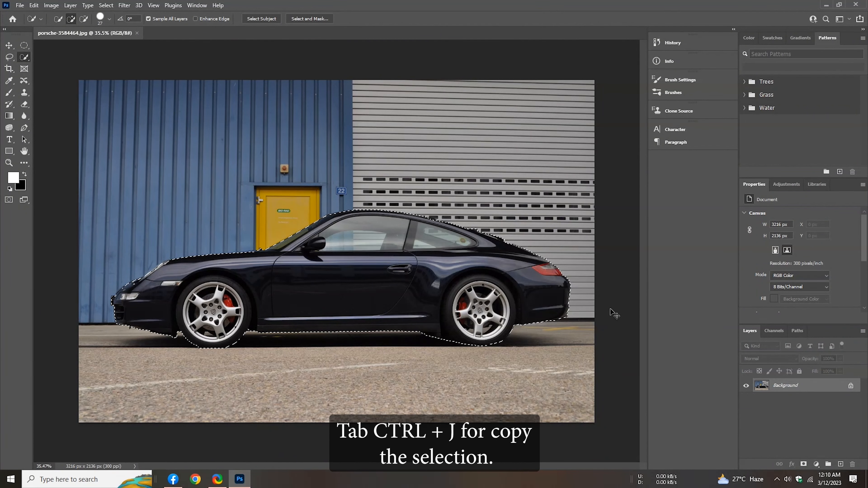
Copy the selected car onto a new layer and hide that new layer
key(ctrl+j)
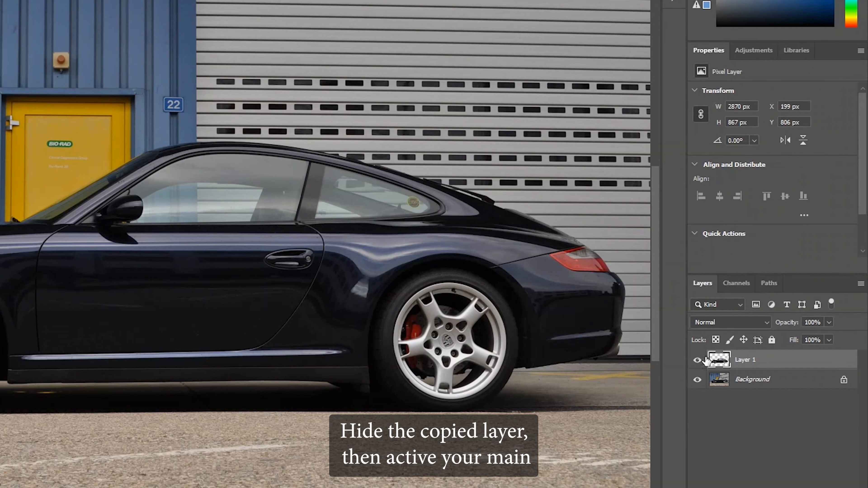
click(697, 360)
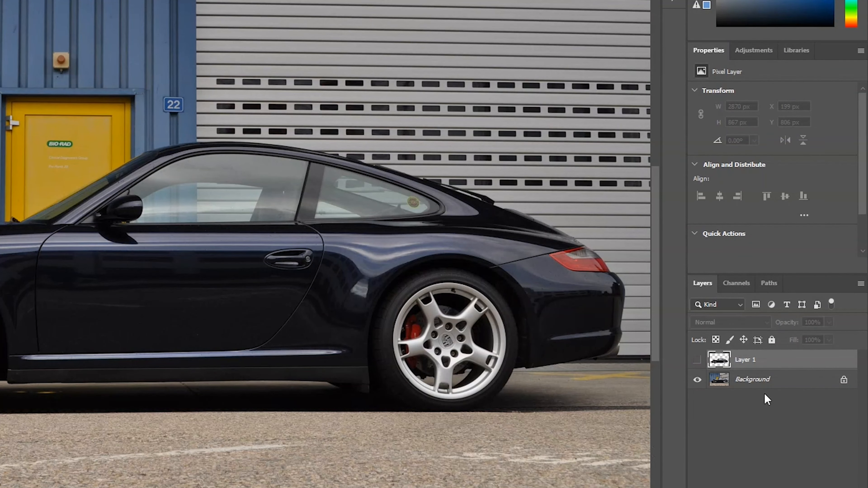
Select the Background layer and use the Object Selection Tool's Select Subject to select the car
click(767, 387)
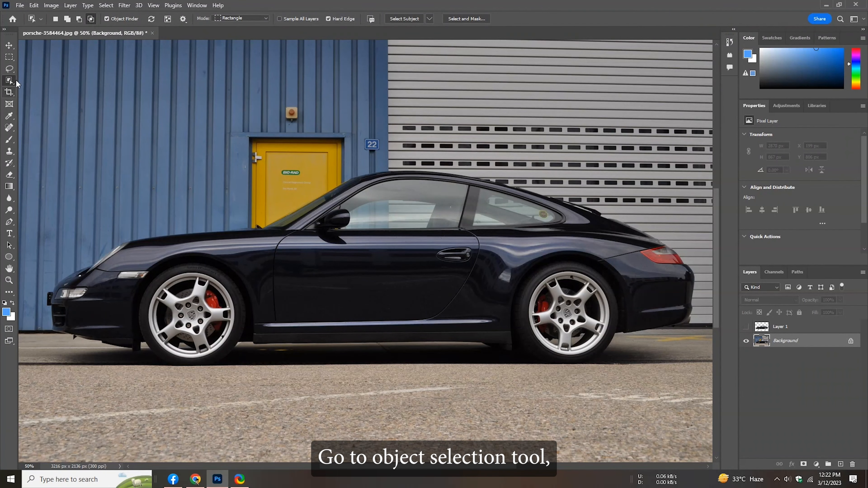
right_click(16, 82)
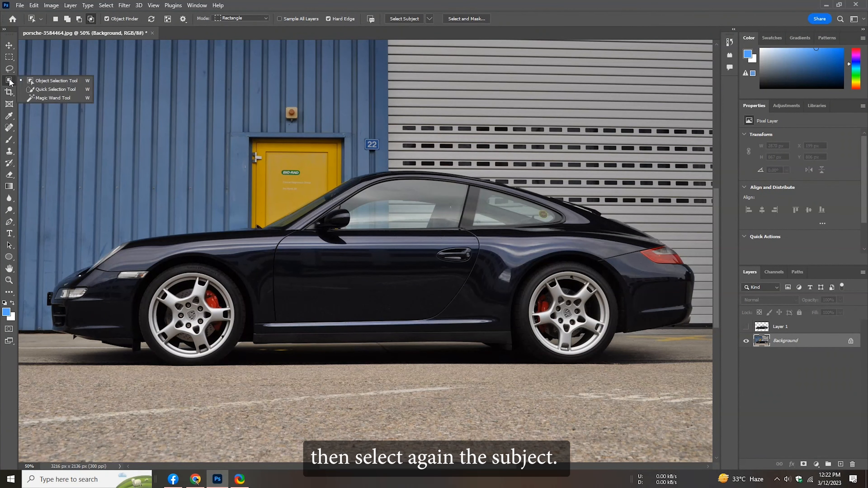
click(84, 81)
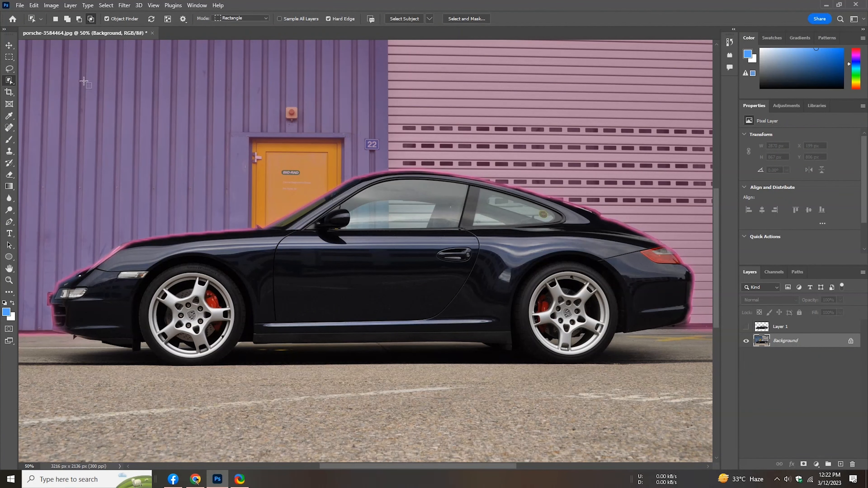
click(406, 19)
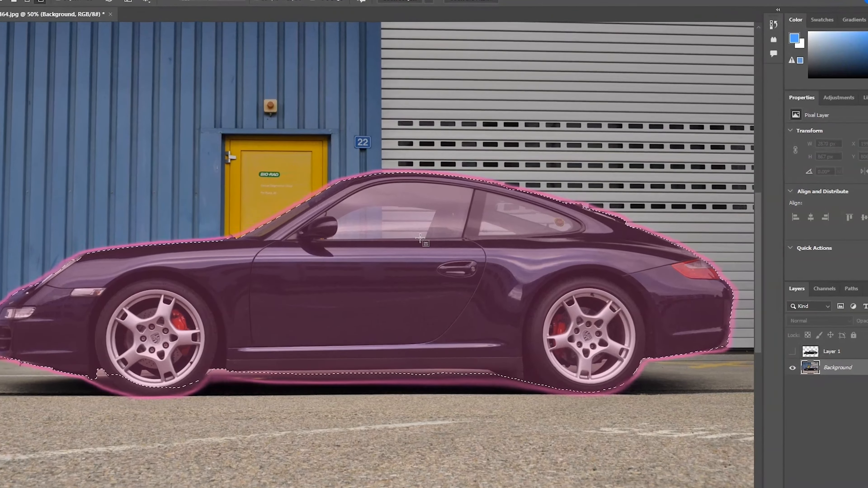
Fill the car selection on the background with Content-Aware fill, then deselect
right_click(421, 229)
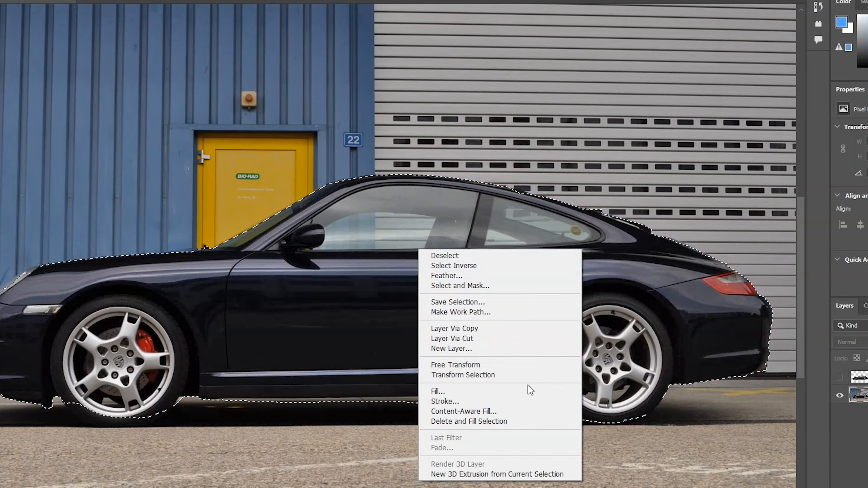
click(529, 392)
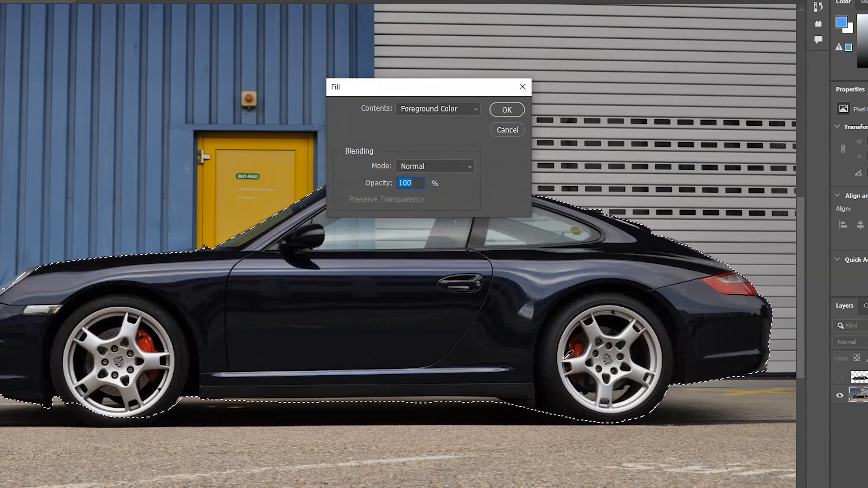
click(470, 109)
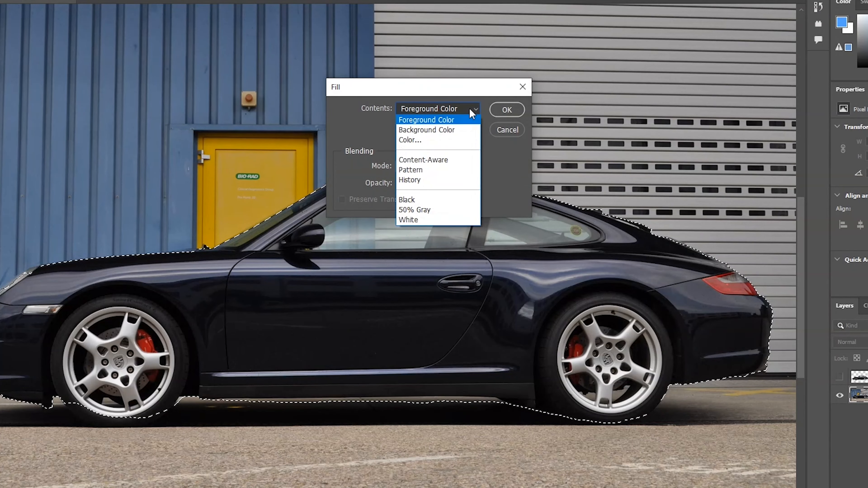
click(477, 160)
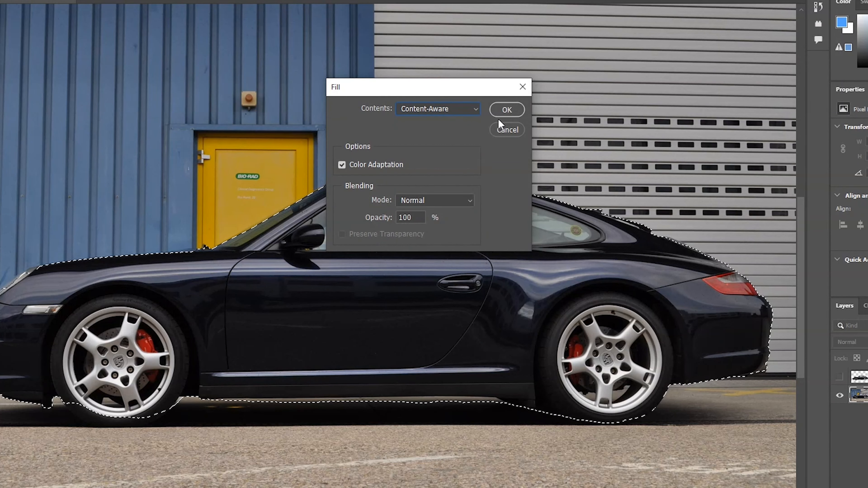
click(519, 107)
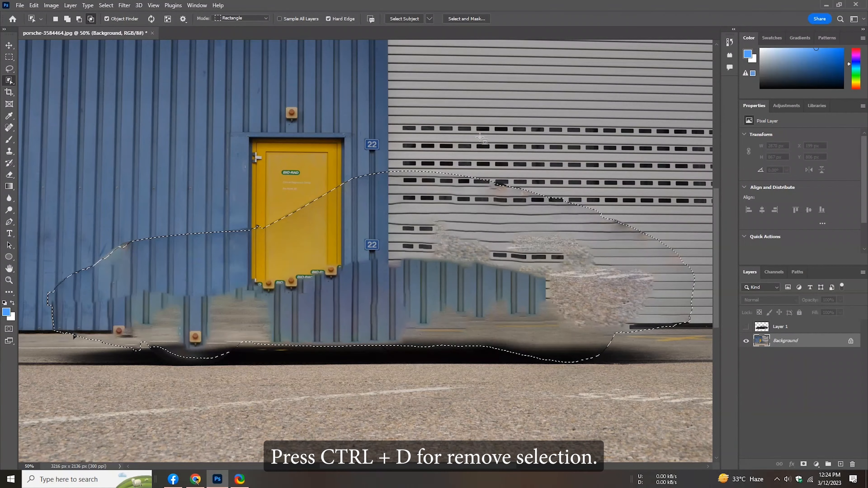
key(ctrl+d)
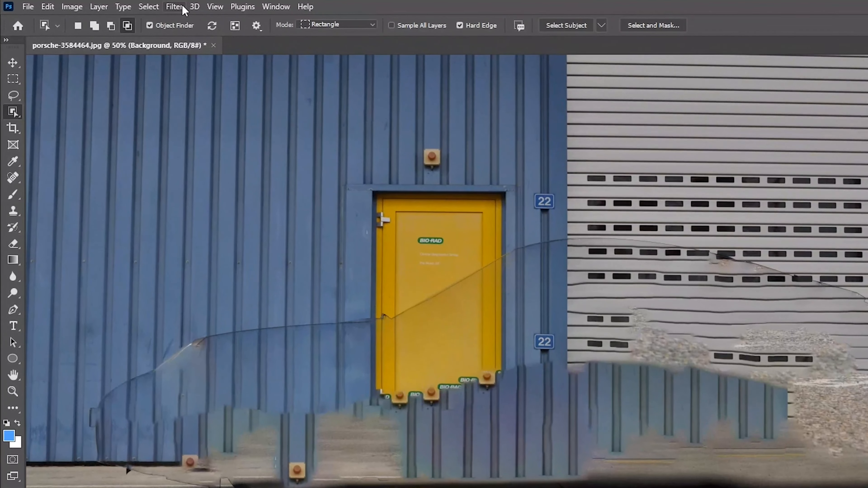
Open Path Blur on the background and lay out two horizontal blur paths across the upper and middle image
click(124, 5)
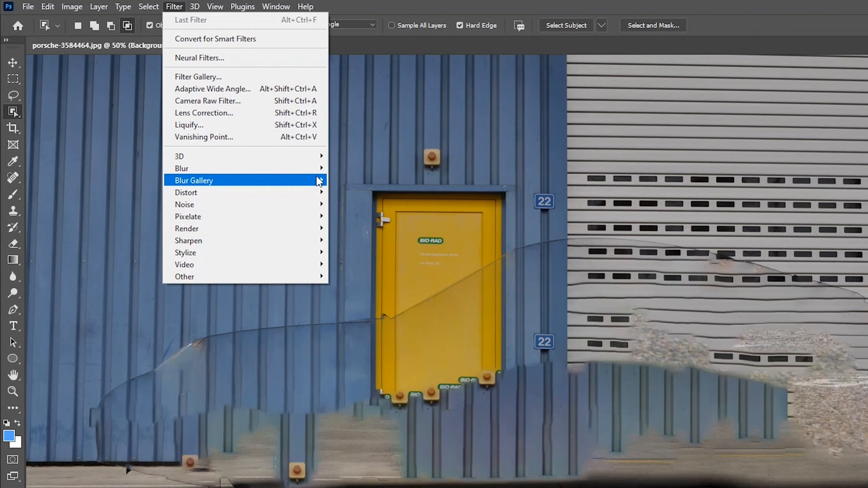
mouse_move(325, 179)
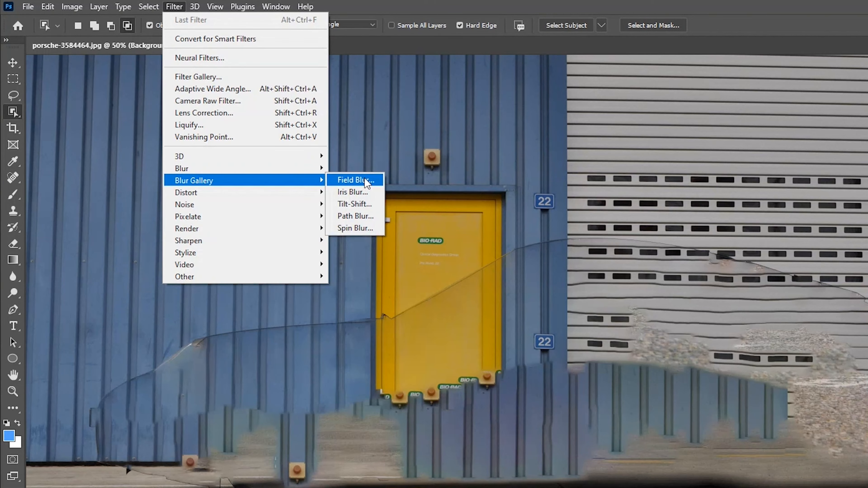
click(355, 216)
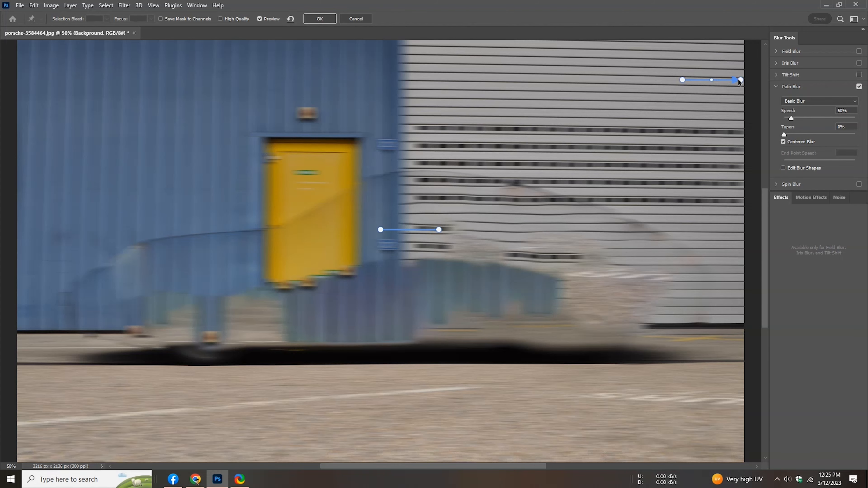
drag(739, 82, 25, 132)
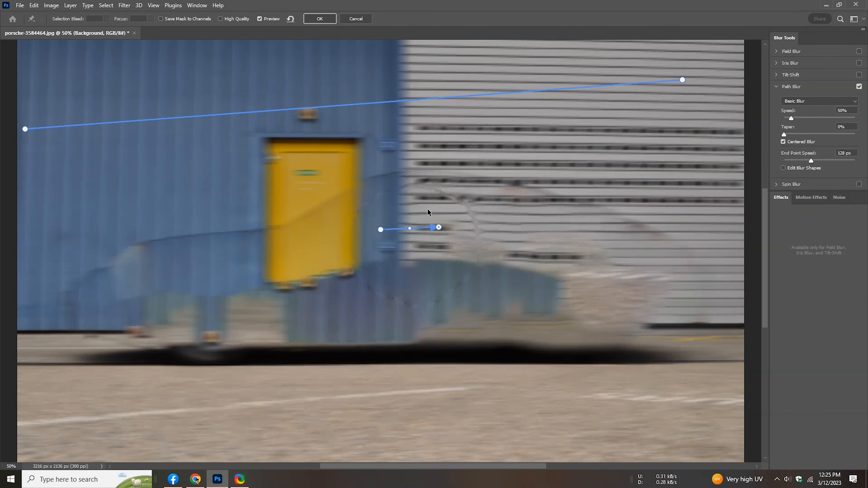
drag(439, 230, 38, 267)
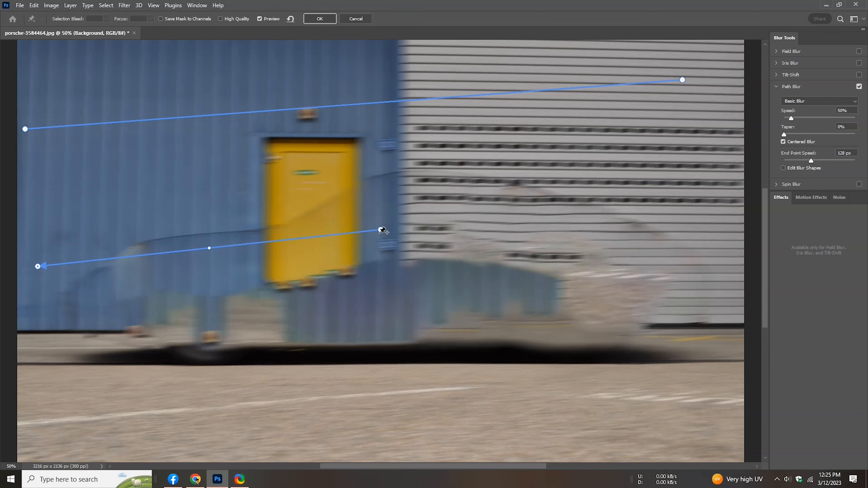
drag(380, 230, 736, 271)
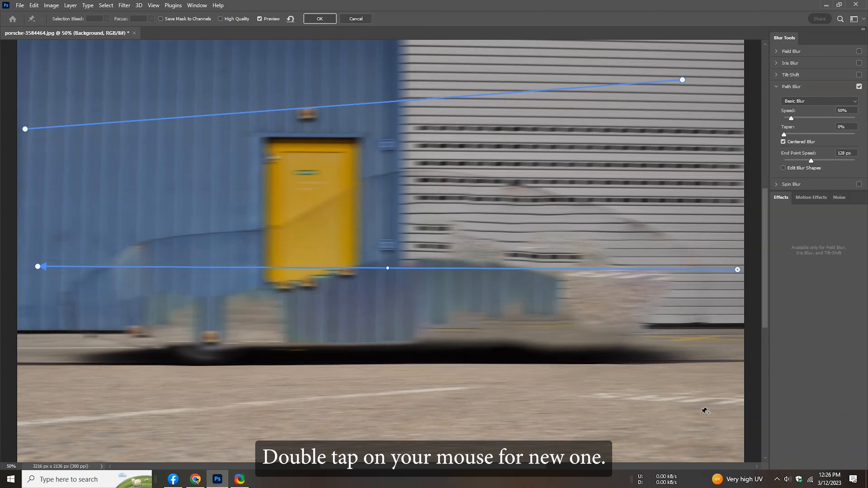
Add a third blur path across the ground and apply the Path Blur
click(660, 415)
drag(717, 416, 23, 372)
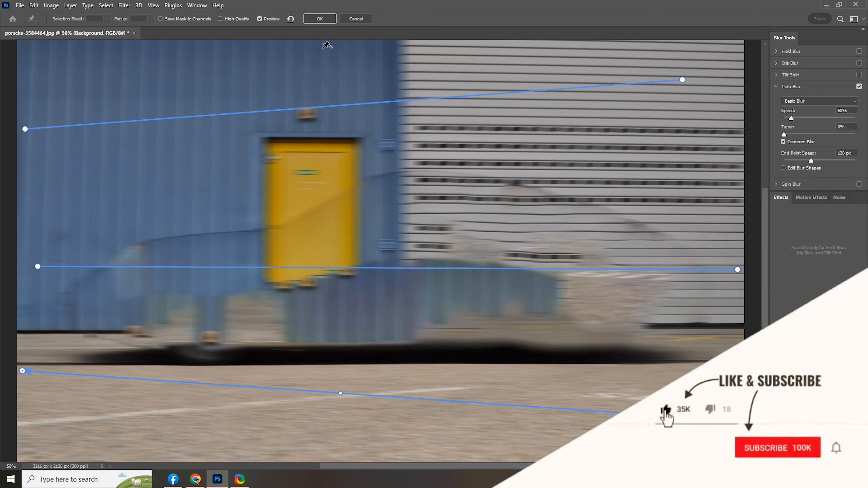
click(319, 18)
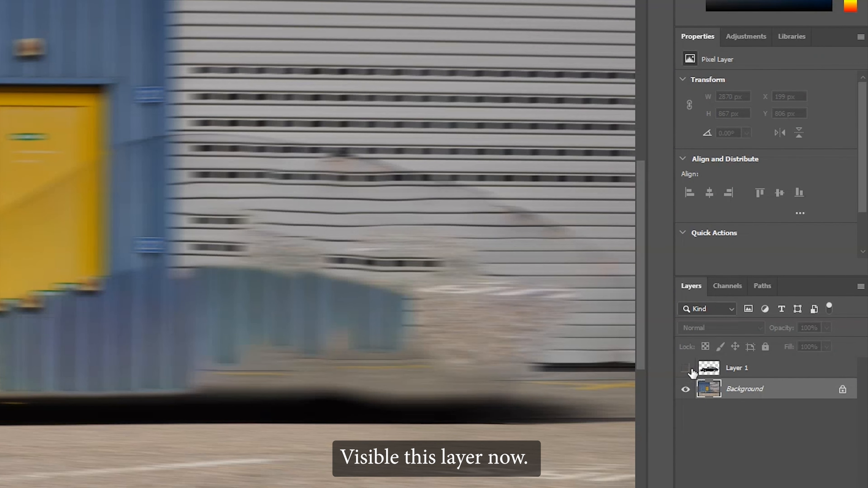
Show Layer 1 with the car and make it the active layer
click(686, 368)
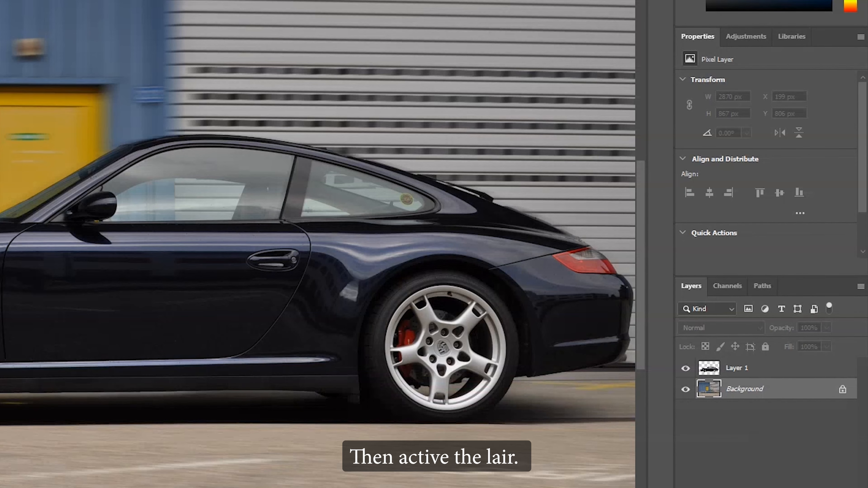
click(785, 370)
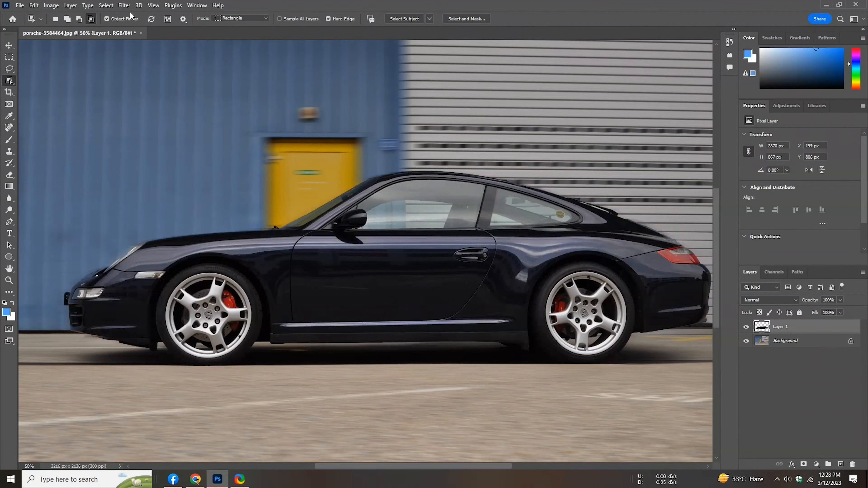
Open Spin Blur on the car layer and fit its circle over the front wheel
click(124, 5)
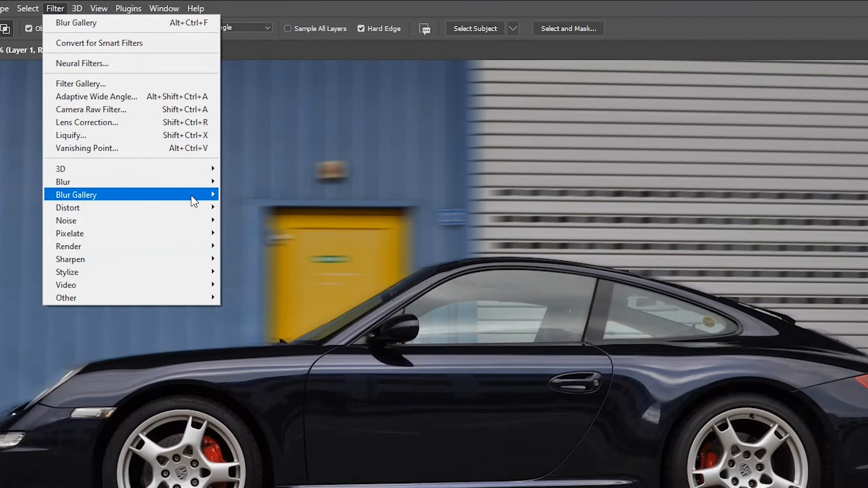
mouse_move(220, 132)
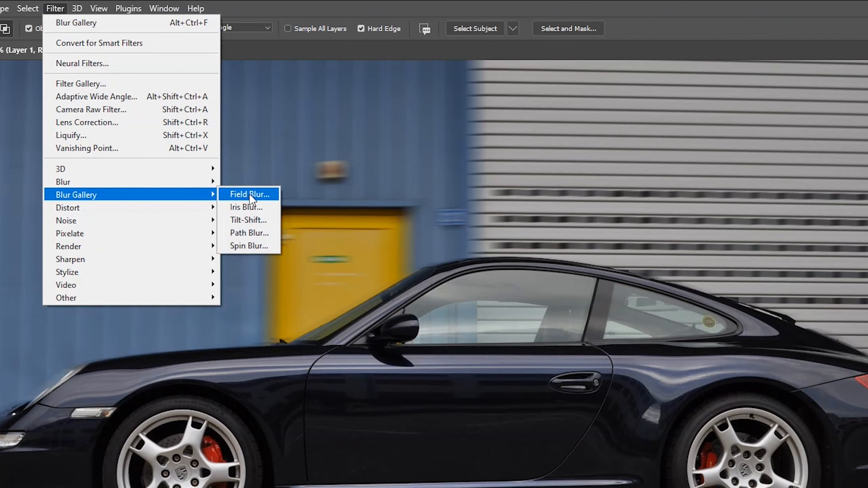
click(268, 253)
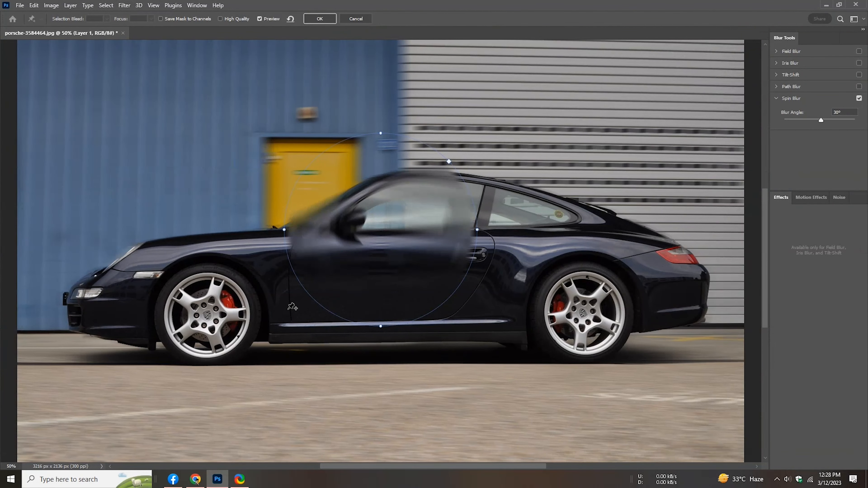
mouse_move(380, 233)
drag(381, 230, 208, 315)
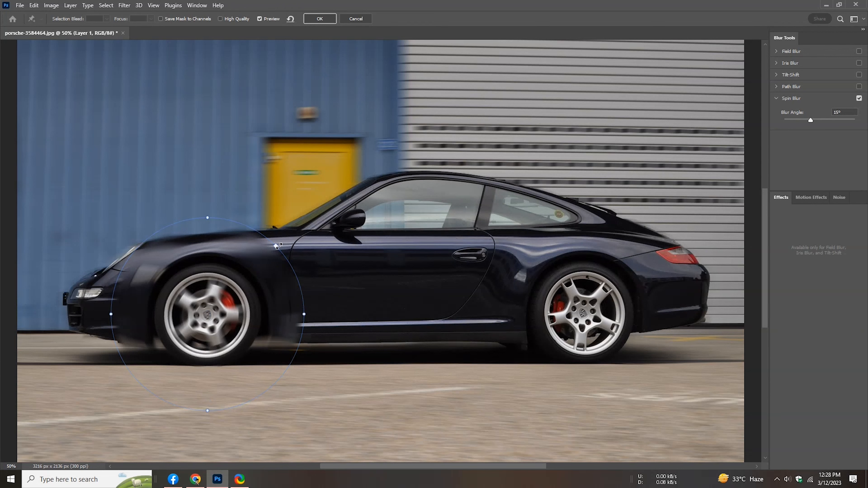
drag(277, 245, 244, 277)
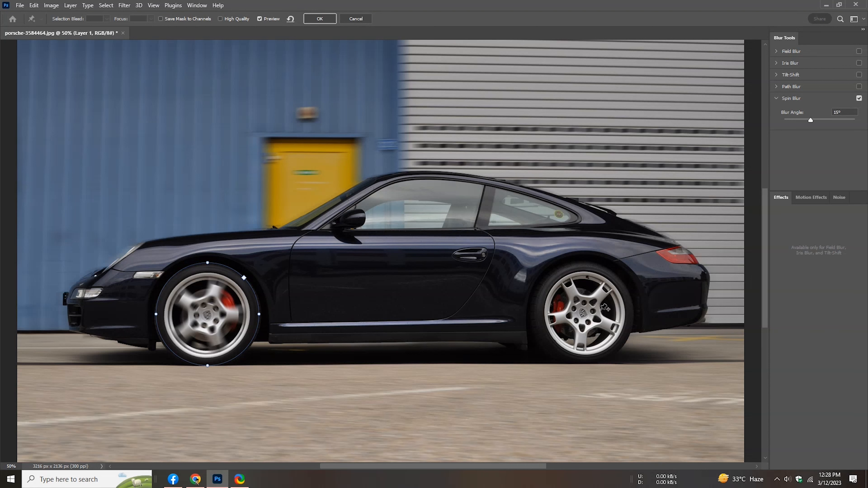
Add a second Spin Blur pin on the rear wheel, resize its circle to fit the wheel, and apply the blur
click(583, 314)
drag(582, 321, 585, 318)
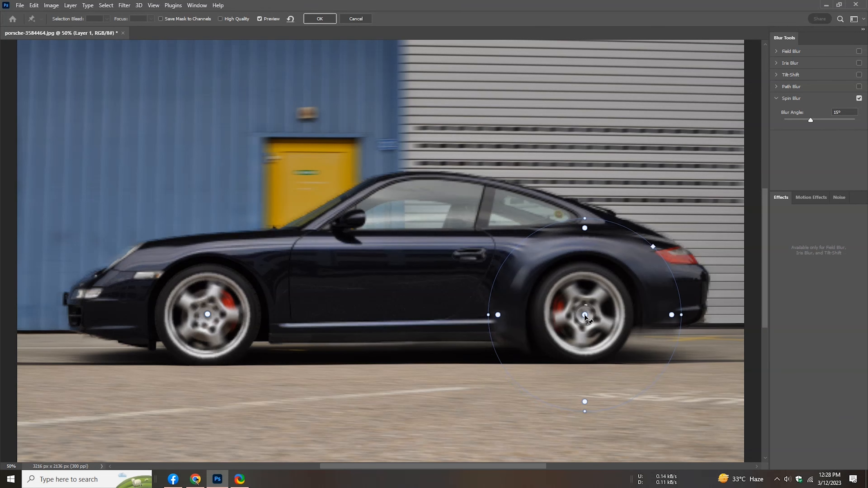
drag(652, 246, 619, 280)
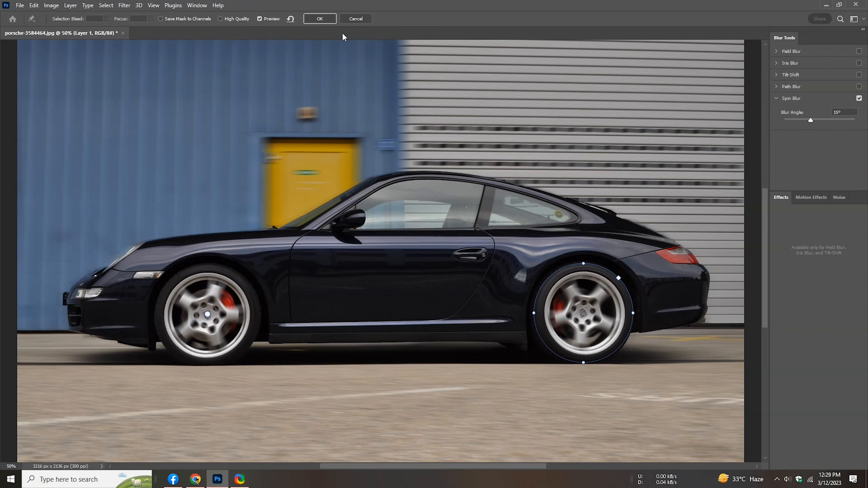
click(320, 19)
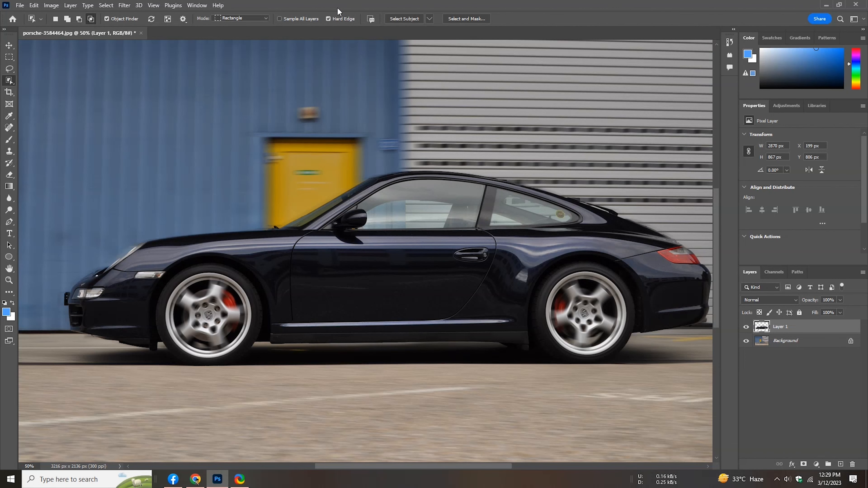
Export the image as a PNG file named 1 to the Desktop
click(19, 5)
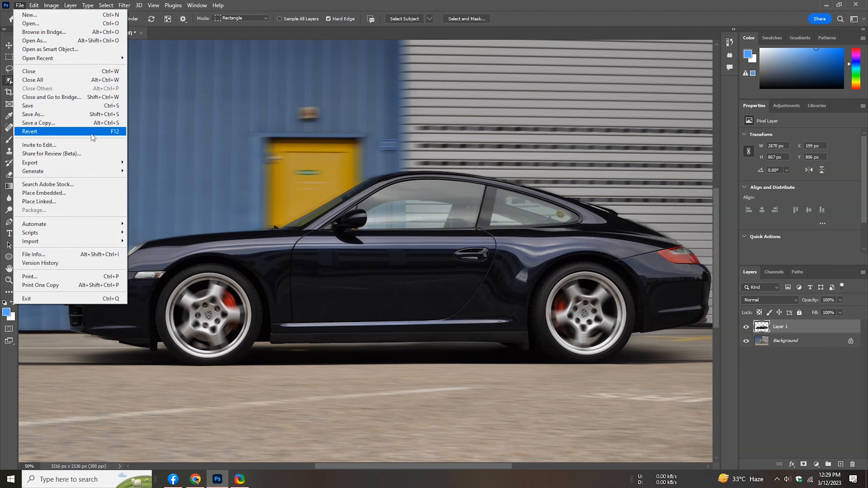
mouse_move(117, 167)
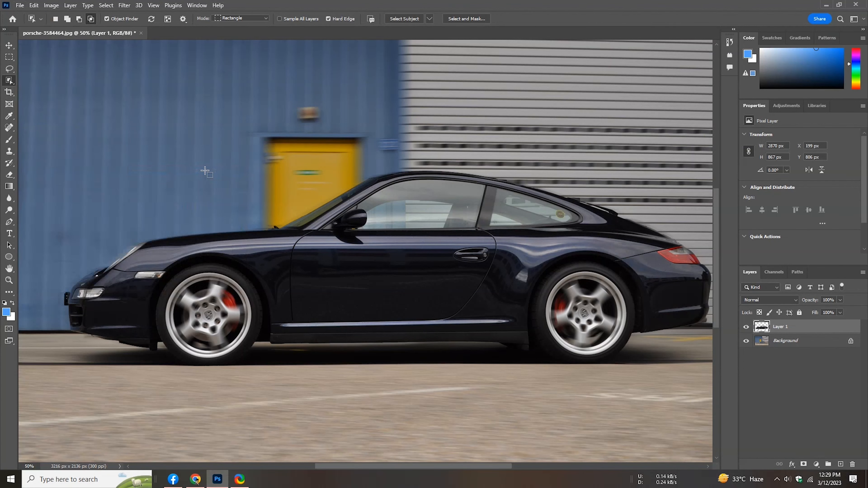
key(ctrl+alt+shift+w)
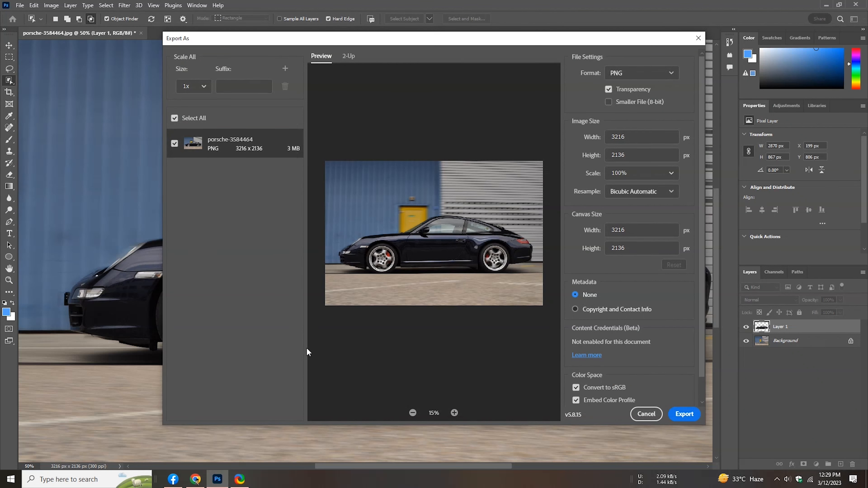
click(693, 417)
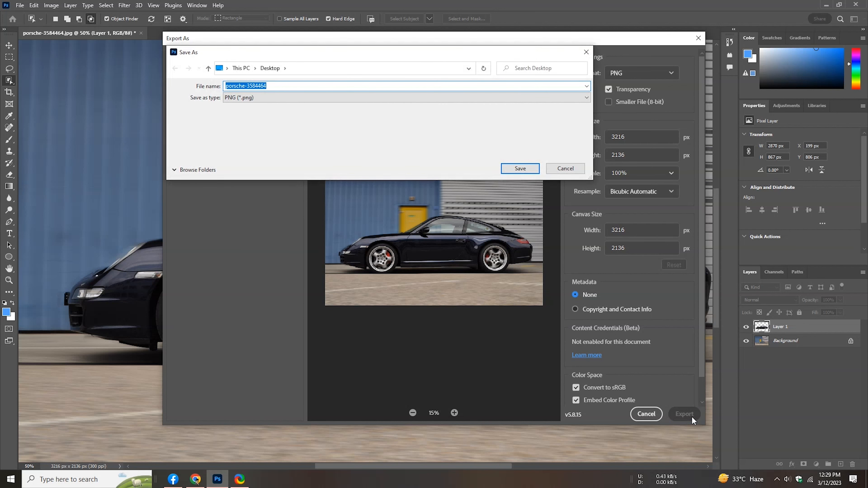
text(1)
click(531, 170)
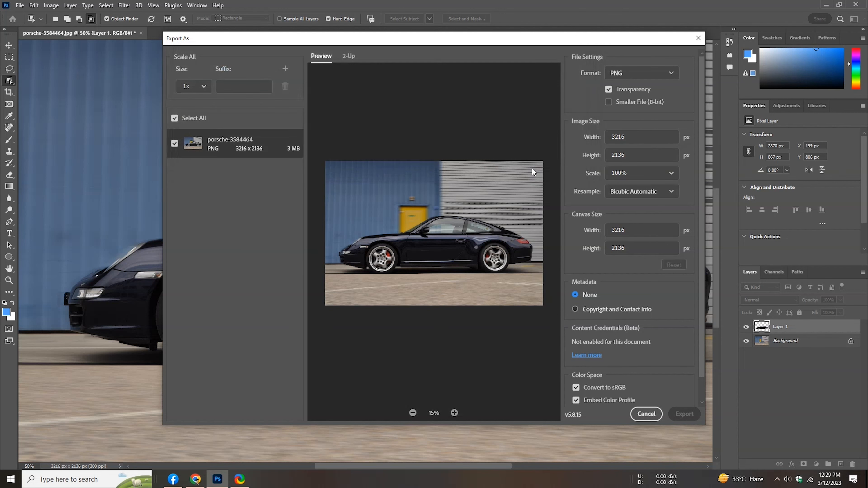